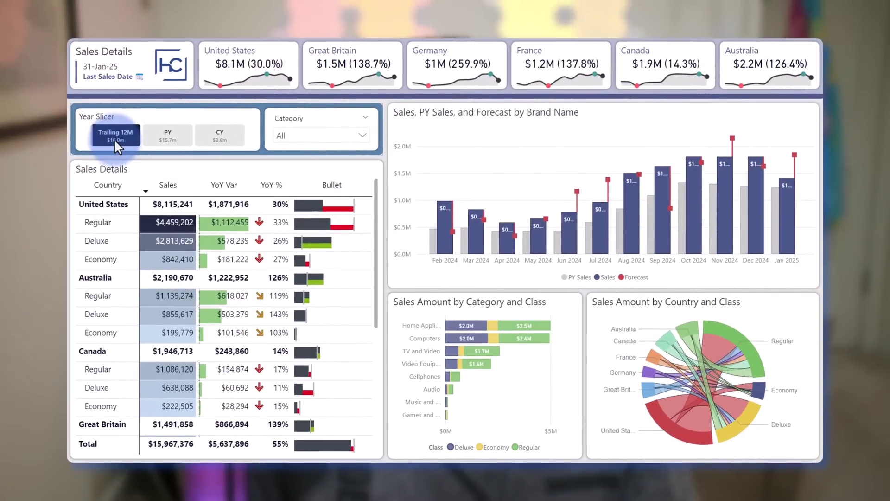
Switch the Year Slicer from Trailing 12M to 2024, then to 2025
{"action": "left_click", "coordinate": [114, 141]}
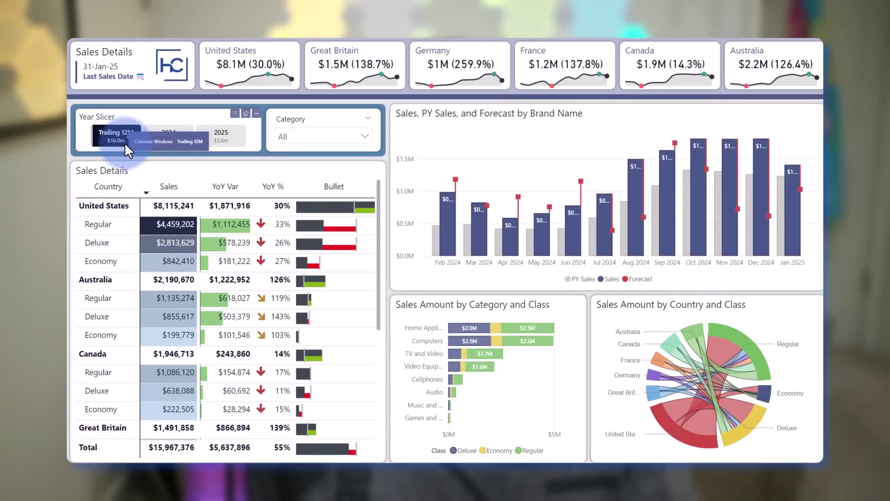
{"action": "left_click", "coordinate": [170, 137]}
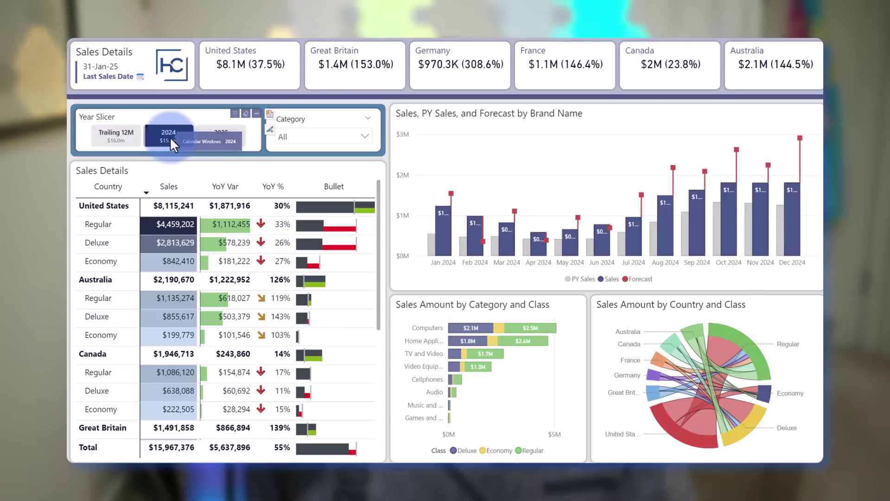
{"action": "left_click", "coordinate": [215, 138]}
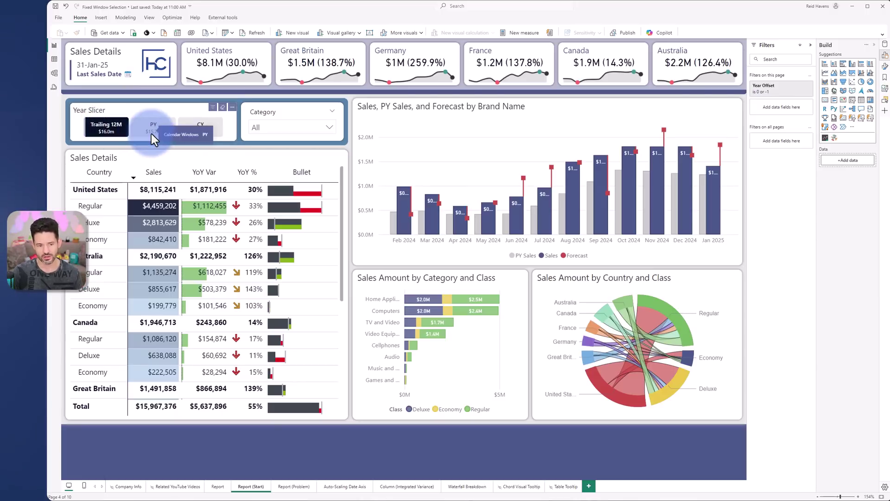
Select the Year Slicer, show the Data pane, and filter the page to PY then CY
{"action": "left_click", "coordinate": [181, 110]}
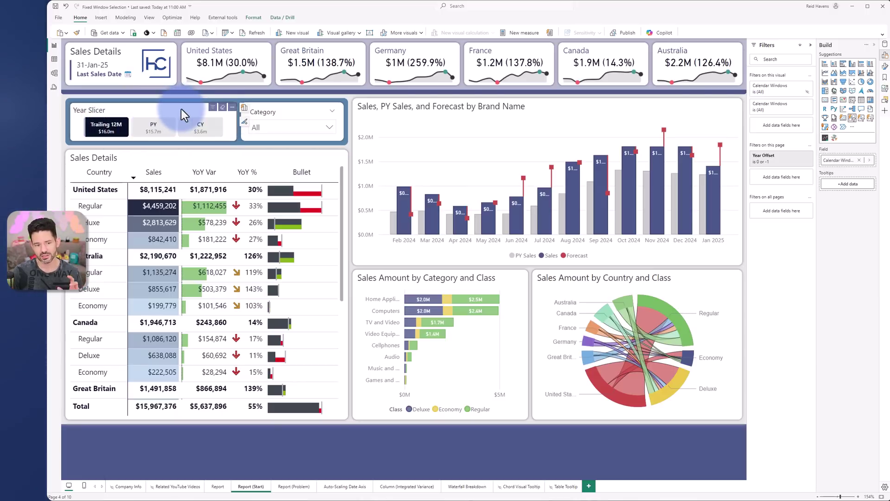
{"action": "left_click", "coordinate": [885, 45]}
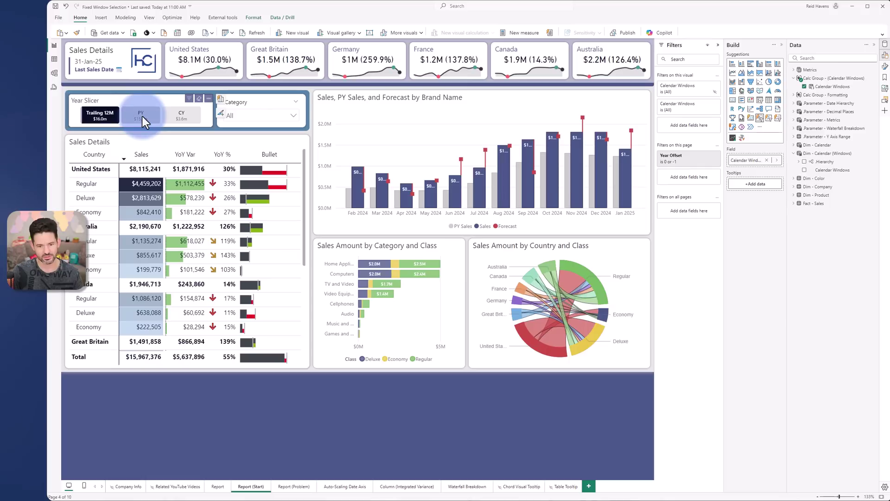
{"action": "left_click", "coordinate": [143, 116]}
{"action": "left_click", "coordinate": [189, 118]}
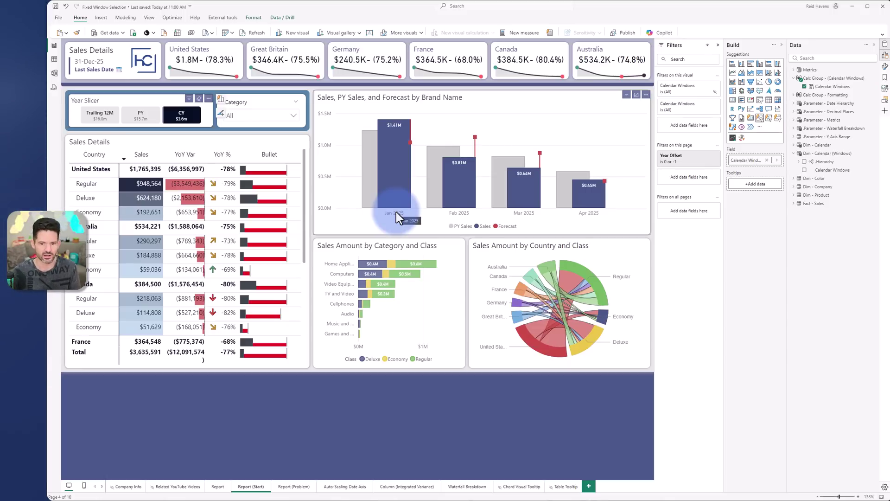
{"action": "left_click", "coordinate": [219, 483]}
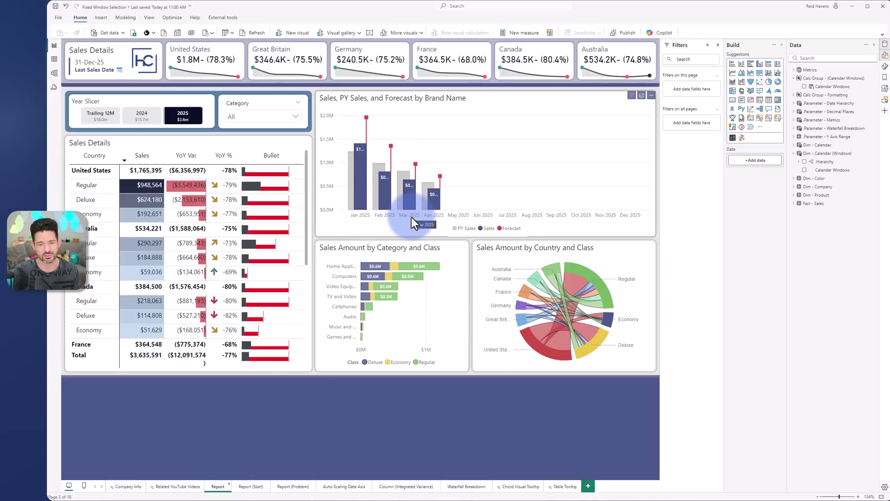
{"action": "left_click", "coordinate": [118, 119]}
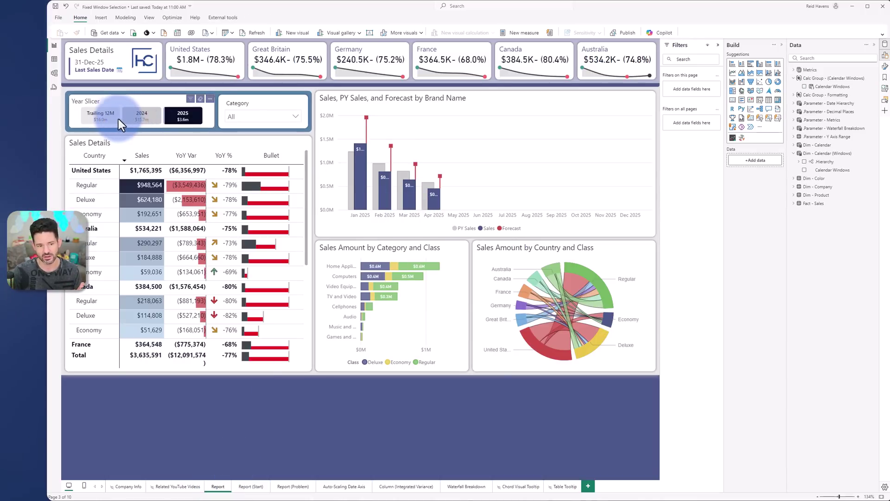
{"action": "left_click", "coordinate": [175, 114]}
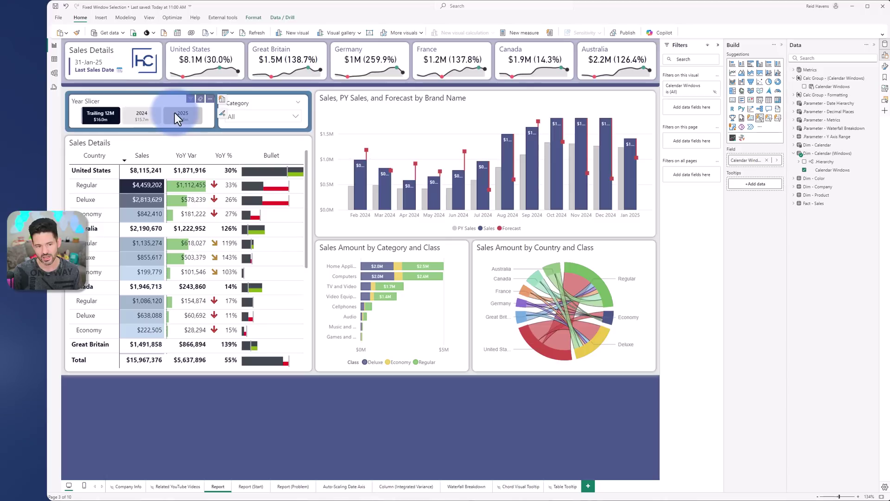
On Report (Start), set the brand chart's Month Year axis to show items with no data
{"action": "left_click", "coordinate": [251, 488]}
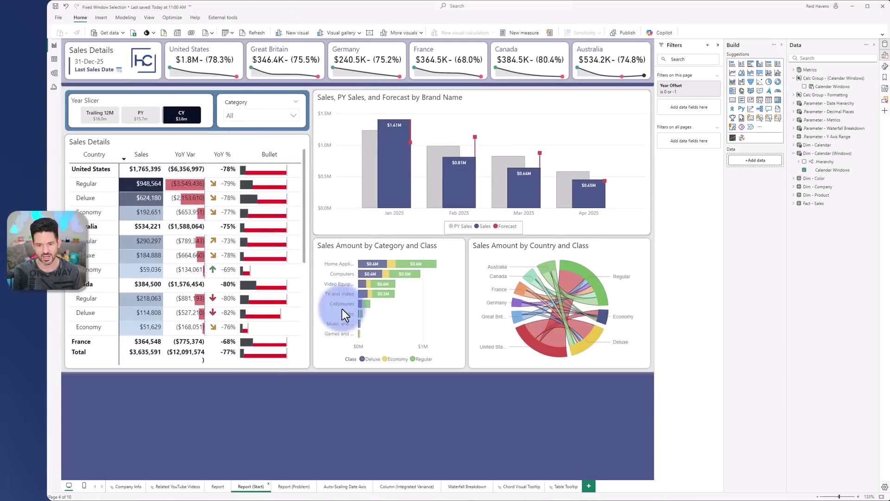
{"action": "left_click", "coordinate": [449, 98]}
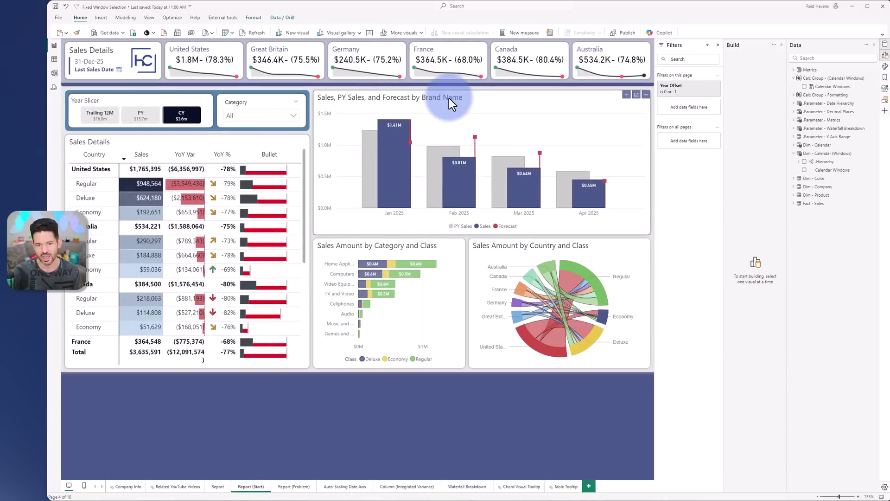
{"action": "right_click", "coordinate": [741, 162]}
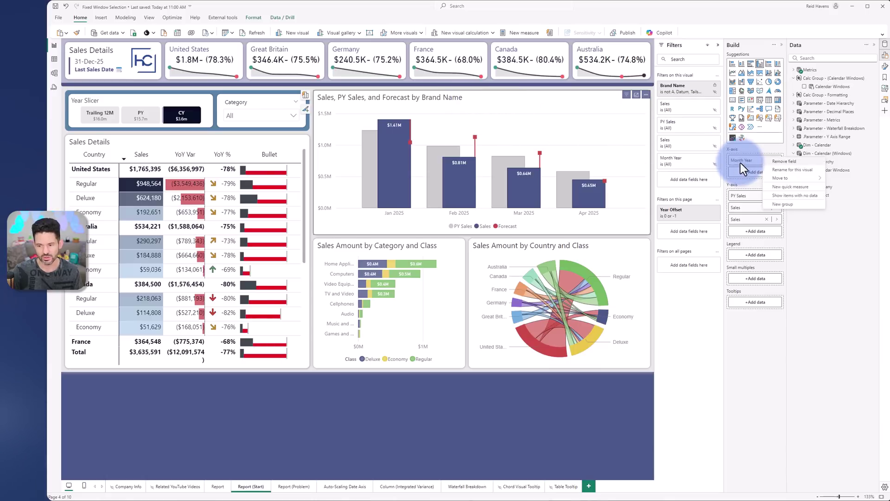
{"action": "left_click", "coordinate": [793, 195]}
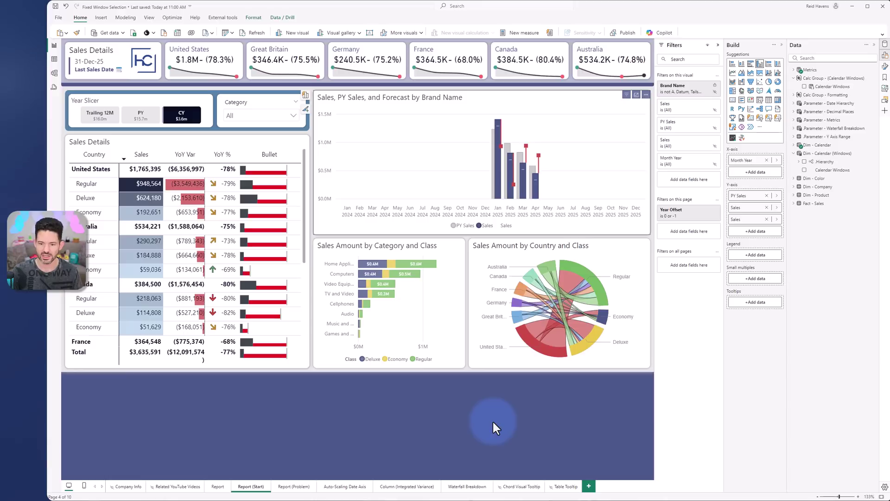
Clear the Year Offset page filter, then undo to restore the 0 / -1 filter
{"action": "left_click", "coordinate": [709, 216]}
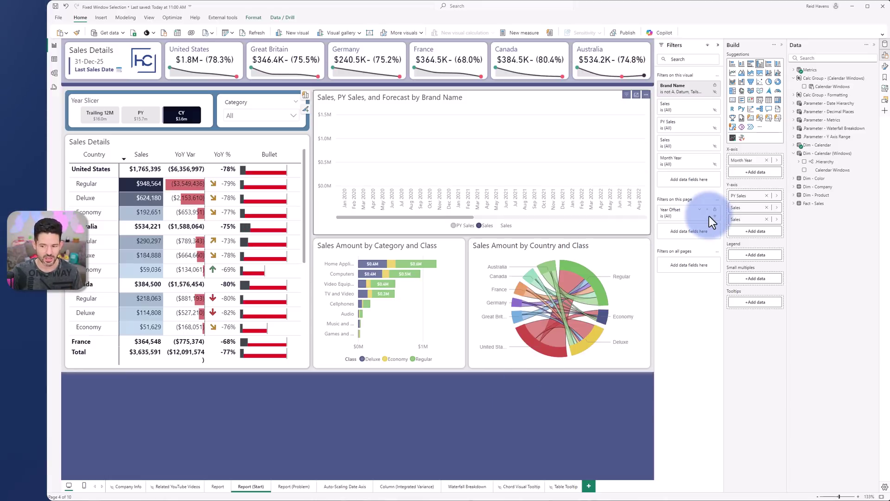
{"action": "left_click_drag", "start_coordinate": [442, 216], "coordinate": [384, 213]}
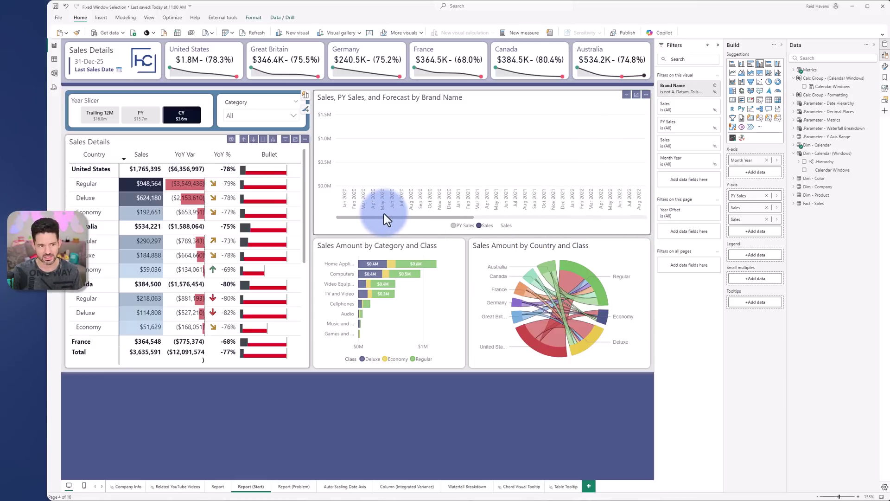
{"action": "left_click", "coordinate": [66, 8]}
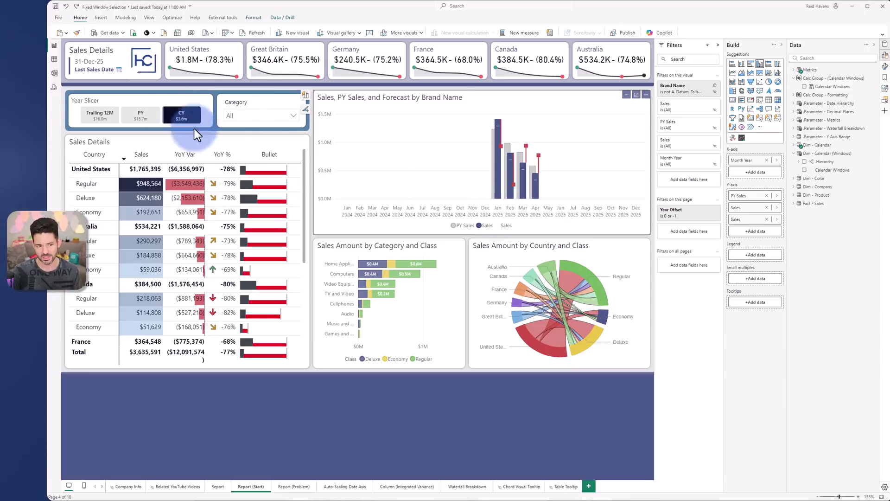
Cycle the Year Slicer through Trailing 12M, PY and CY, then go to the Report page
{"action": "left_click", "coordinate": [107, 117]}
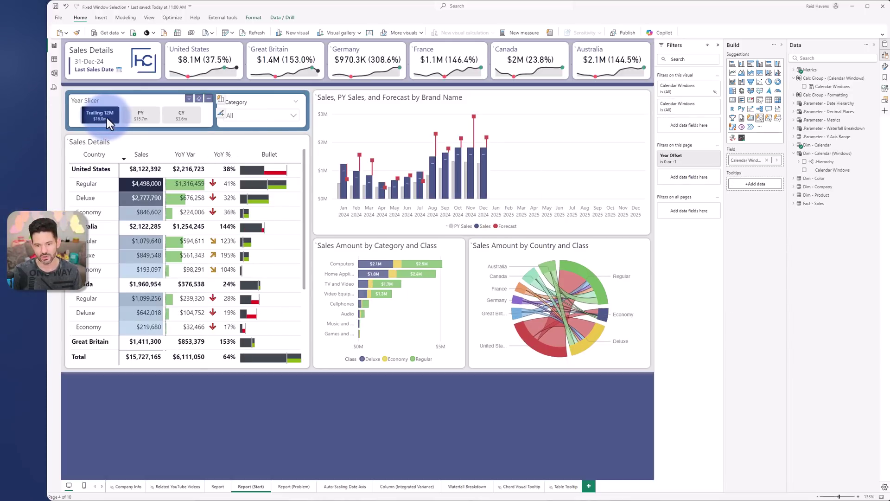
{"action": "left_click", "coordinate": [136, 117]}
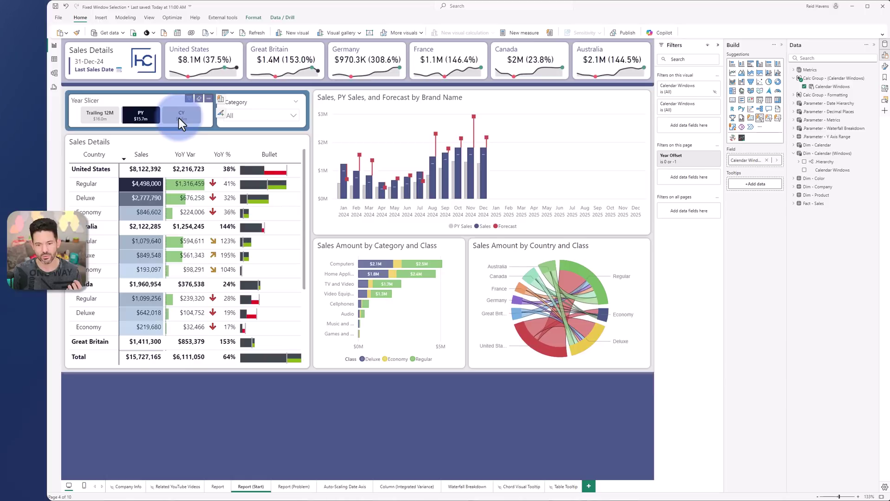
{"action": "left_click", "coordinate": [179, 118]}
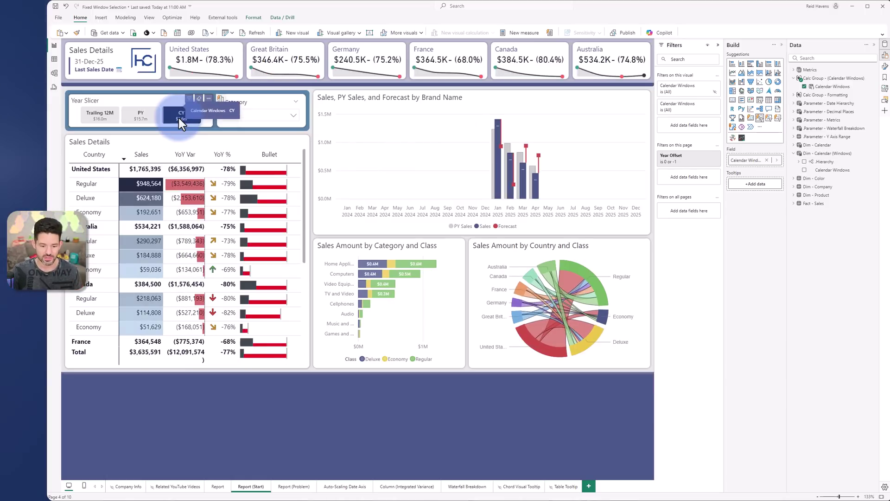
{"action": "left_click", "coordinate": [218, 486]}
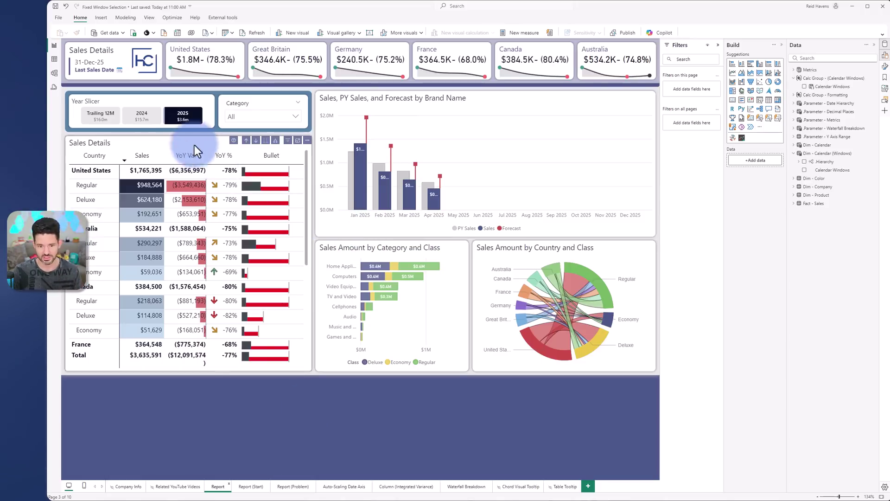
Filter the Report page to 2024, then back to Trailing 12M (Feb 2024–Jan 2025)
{"action": "left_click", "coordinate": [144, 116]}
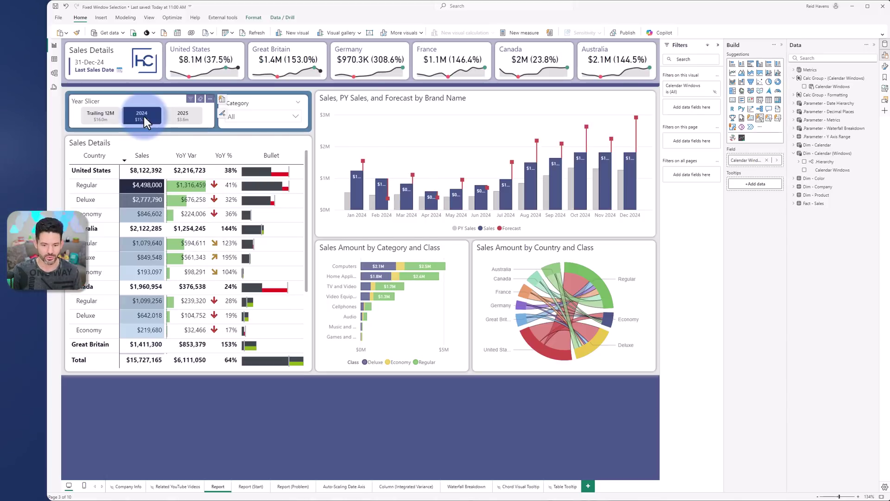
{"action": "left_click", "coordinate": [103, 117]}
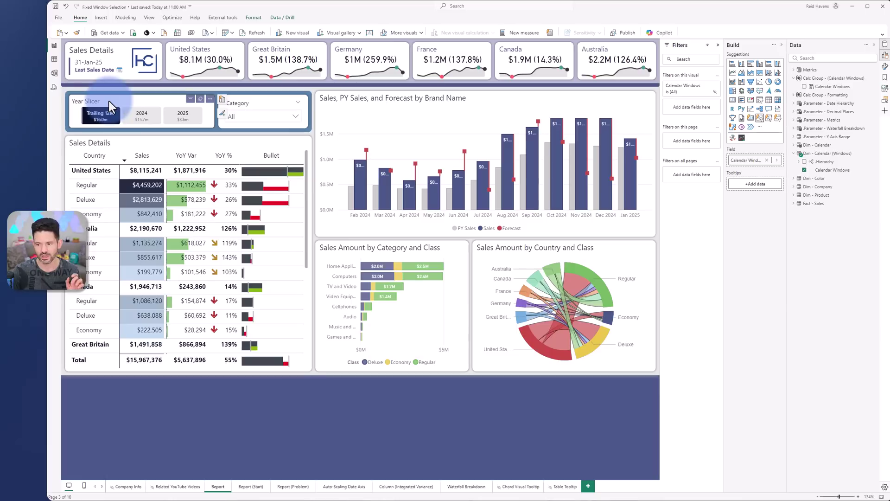
Bring up the Dim - Calendar (Windows) table's DAX definition in the formula bar
{"action": "left_click", "coordinate": [808, 152]}
{"action": "scroll", "coordinate": [346, 115], "scroll_direction": "up", "scroll_amount": 5}
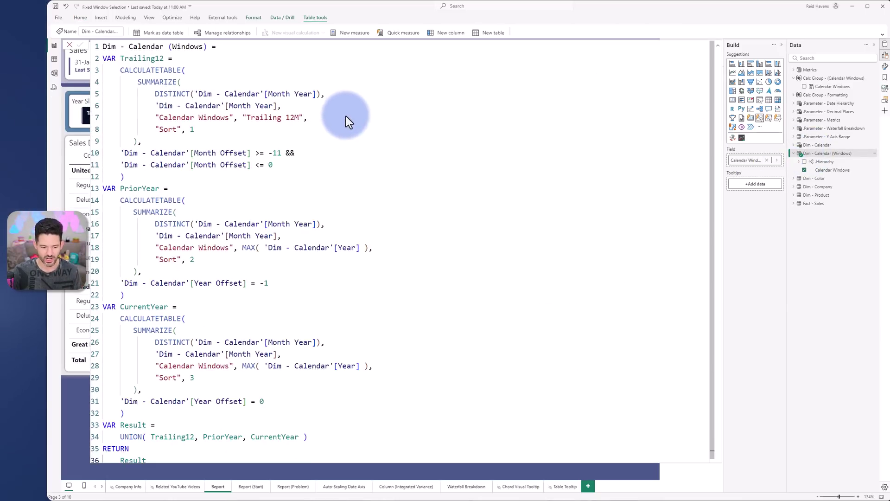
{"action": "scroll", "coordinate": [345, 115], "scroll_direction": "down", "scroll_amount": 1}
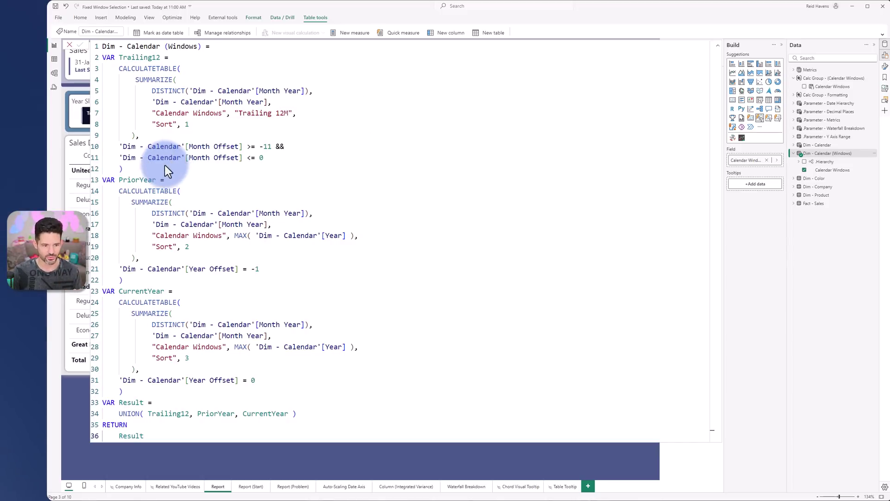
Highlight the Trailing12 variable, its Month Offset >= -11 condition and its Sort value 1
{"action": "left_click_drag", "start_coordinate": [165, 166], "coordinate": [85, 63]}
{"action": "left_click", "coordinate": [114, 69]}
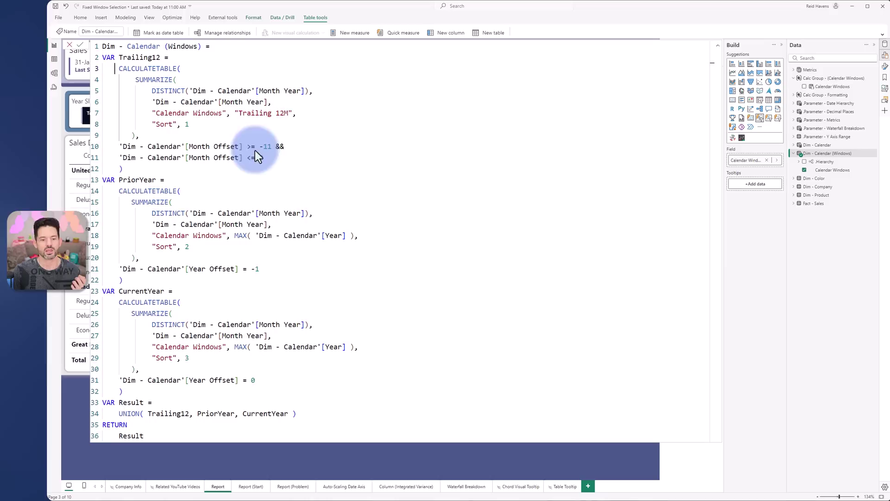
{"action": "left_click_drag", "start_coordinate": [286, 153], "coordinate": [126, 148]}
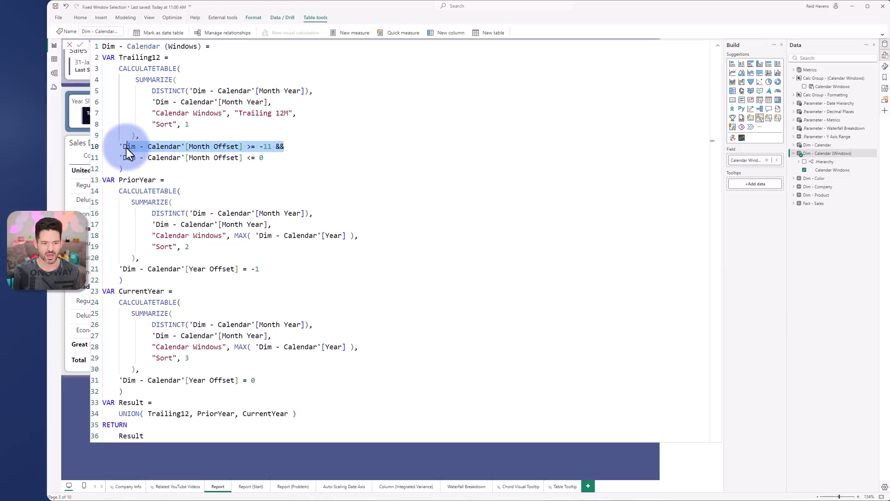
{"action": "left_click", "coordinate": [117, 144]}
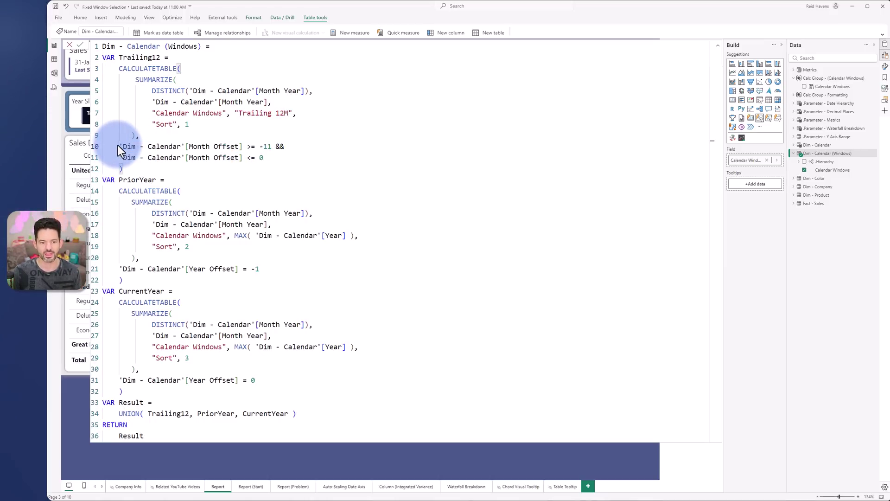
{"action": "left_click", "coordinate": [190, 123]}
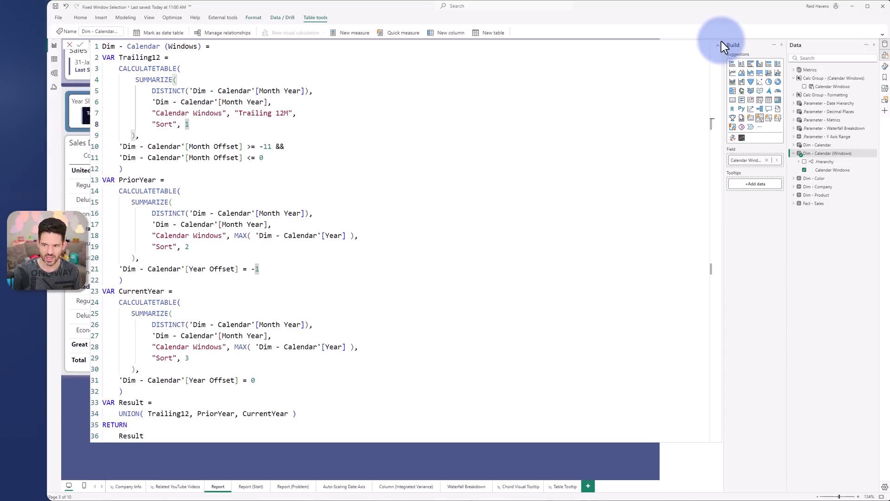
View all 36 rows of Dim - Calendar (Windows) in Table view with the formula collapsed
{"action": "left_click", "coordinate": [55, 59]}
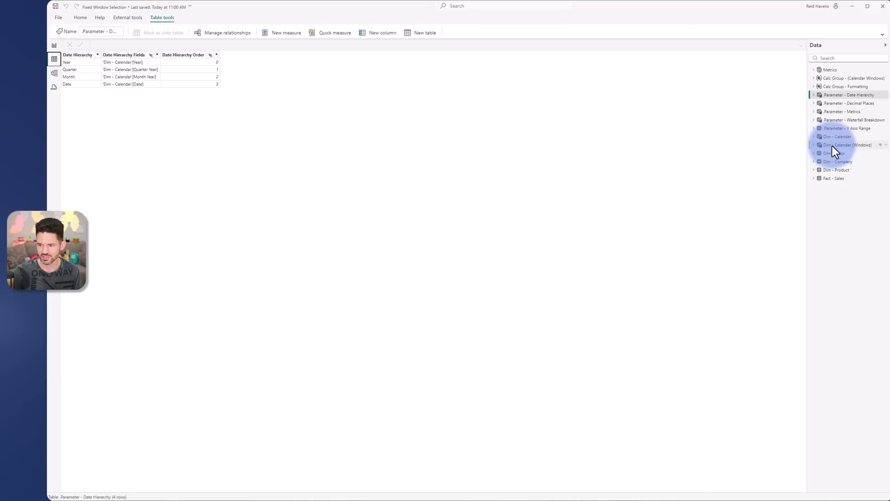
{"action": "left_click", "coordinate": [833, 145]}
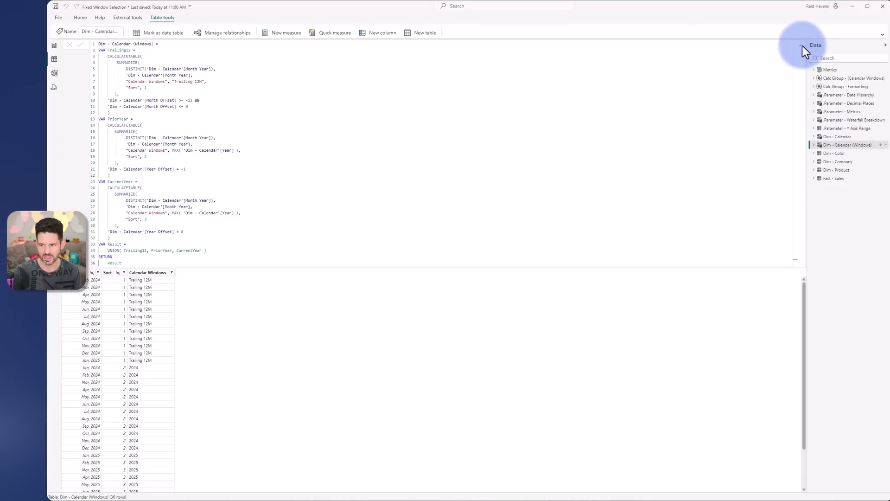
{"action": "left_click", "coordinate": [802, 45]}
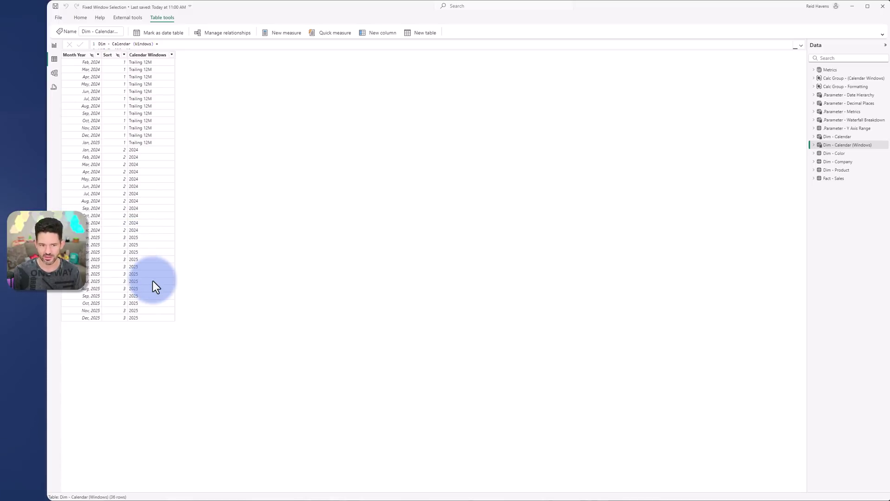
Return to Report view and look over the CY-filtered Report (Start) page
{"action": "left_click", "coordinate": [54, 45]}
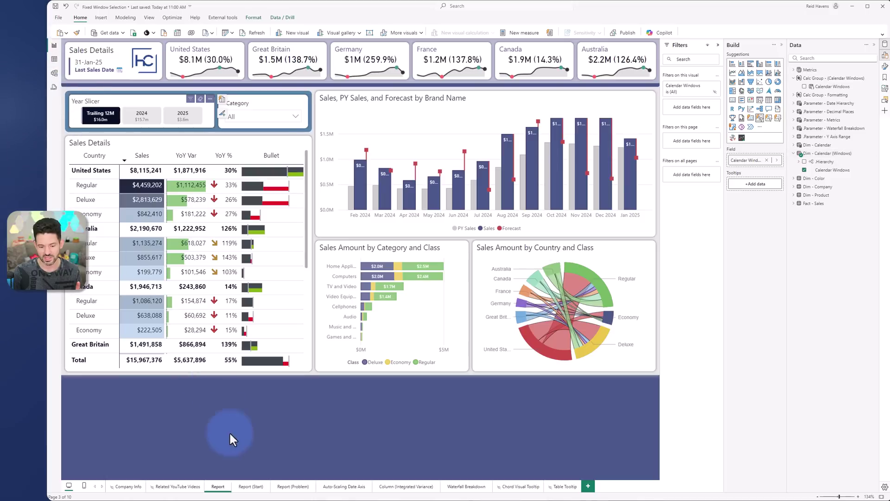
{"action": "left_click", "coordinate": [251, 487]}
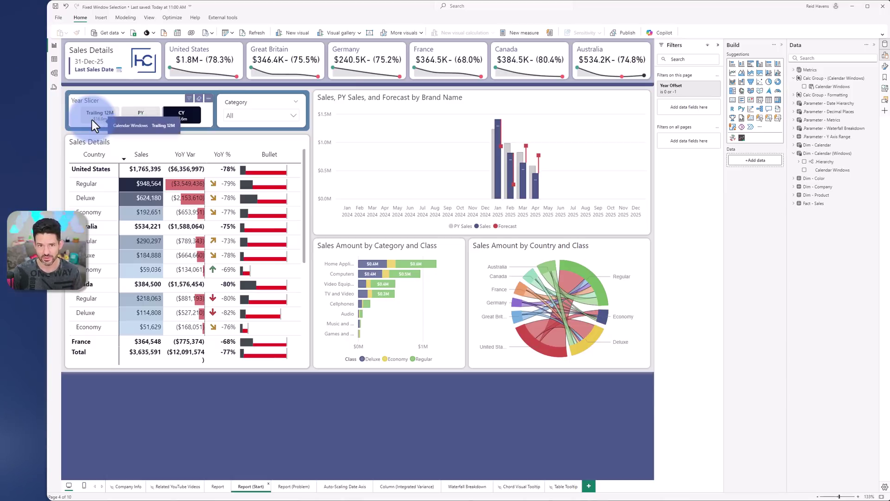
Reopen Dim - Calendar (Windows) in Table view with its full DAX formula expanded
{"action": "left_click", "coordinate": [54, 59]}
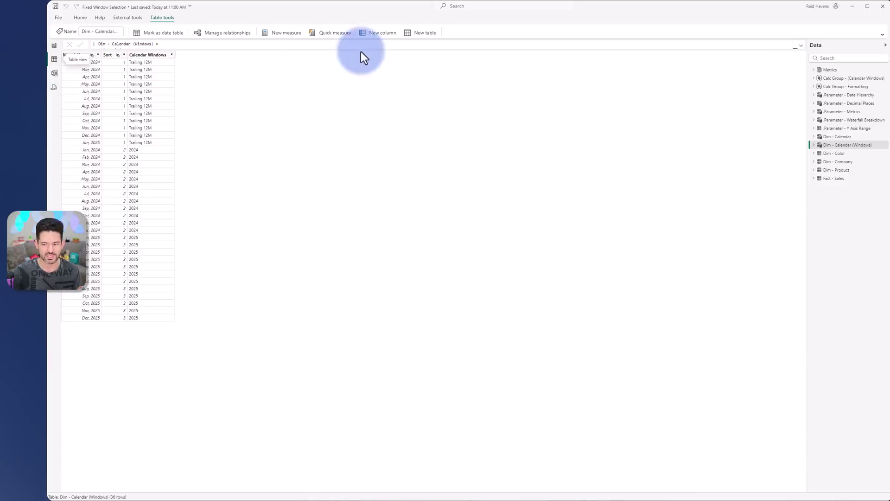
{"action": "left_click", "coordinate": [801, 45]}
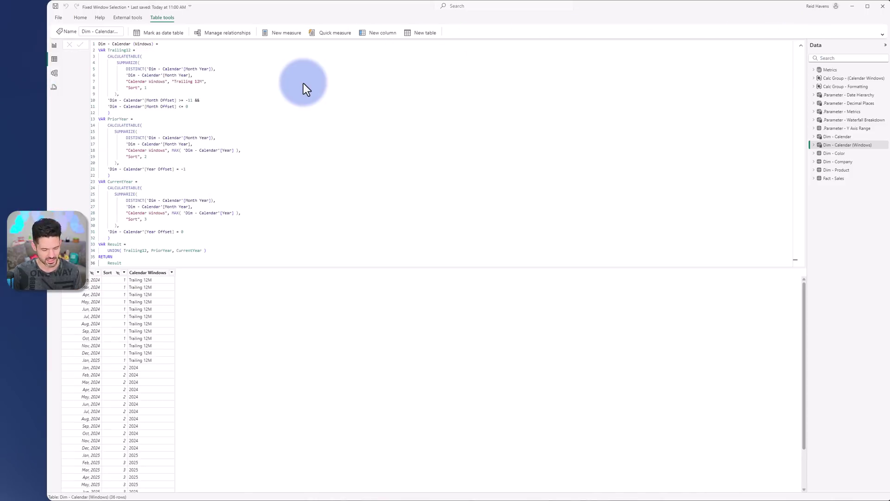
{"action": "scroll", "coordinate": [303, 83], "scroll_direction": "up", "scroll_amount": 5}
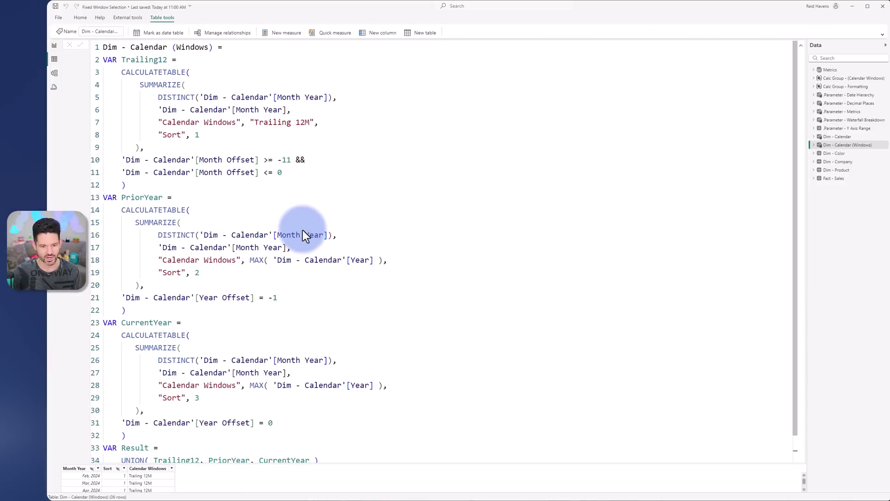
{"action": "scroll", "coordinate": [302, 232], "scroll_direction": "down", "scroll_amount": 1}
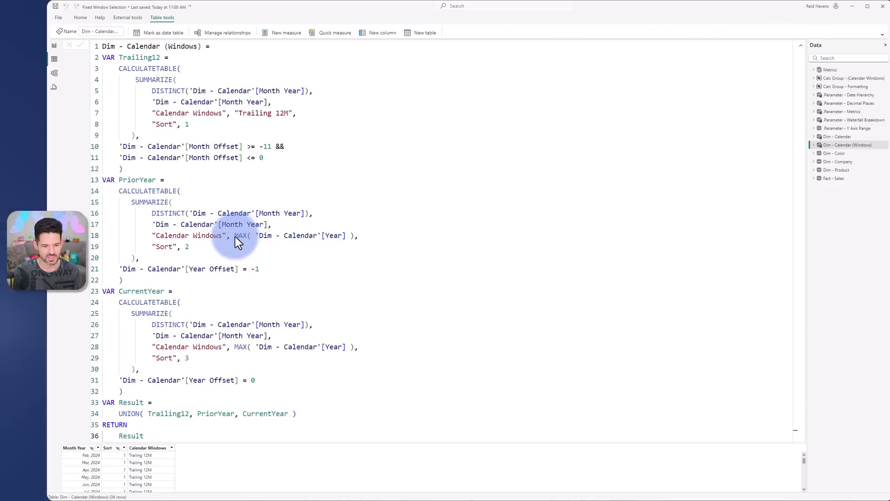
Highlight the MAX year expressions in PriorYear and CurrentYear, then go back to Report view
{"action": "left_click_drag", "start_coordinate": [235, 236], "coordinate": [352, 238]}
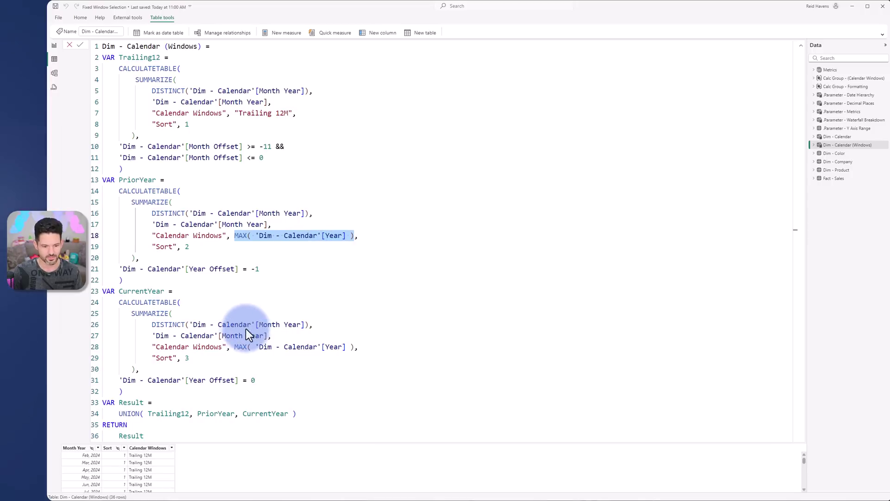
{"action": "left_click_drag", "start_coordinate": [235, 347], "coordinate": [356, 345]}
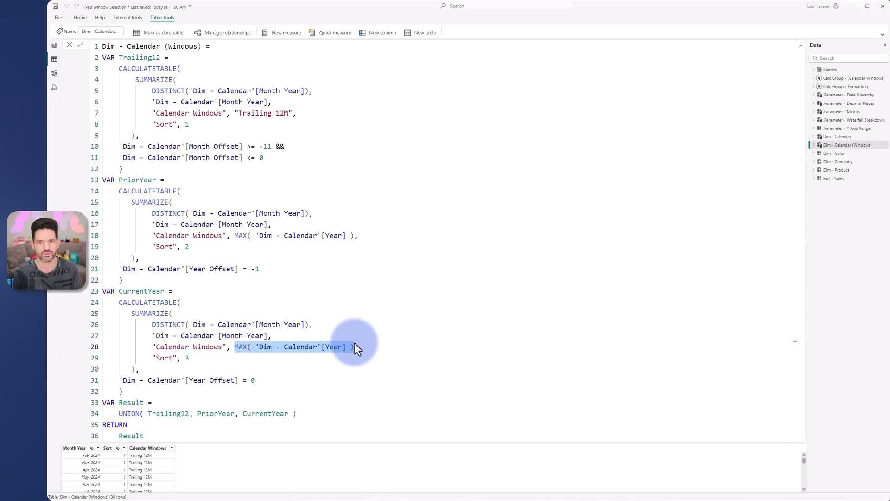
{"action": "left_click", "coordinate": [55, 47]}
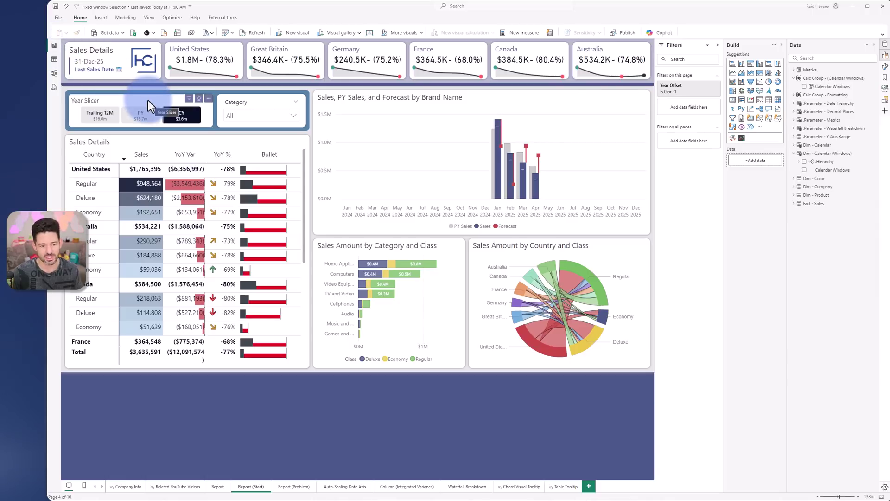
Inspect the many-to-many Month Year relationship between Dim - Calendar and Dim - Calendar (Windows) without changes
{"action": "left_click", "coordinate": [220, 490]}
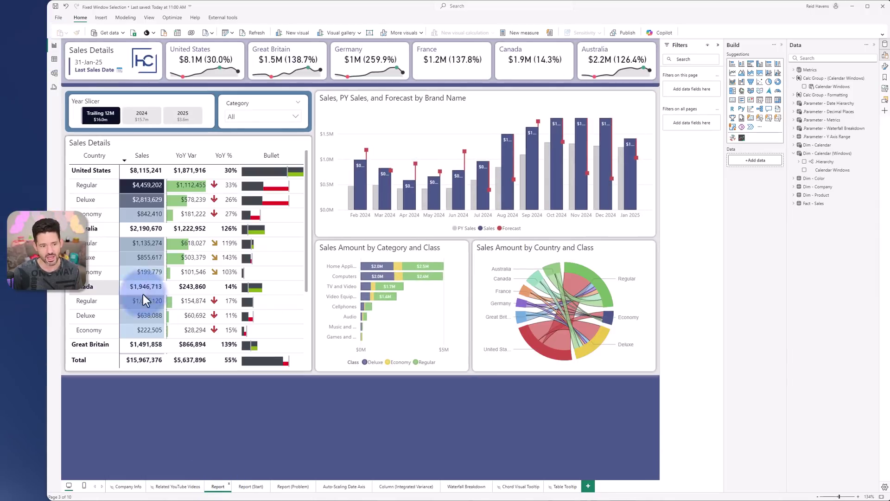
{"action": "left_click", "coordinate": [55, 73]}
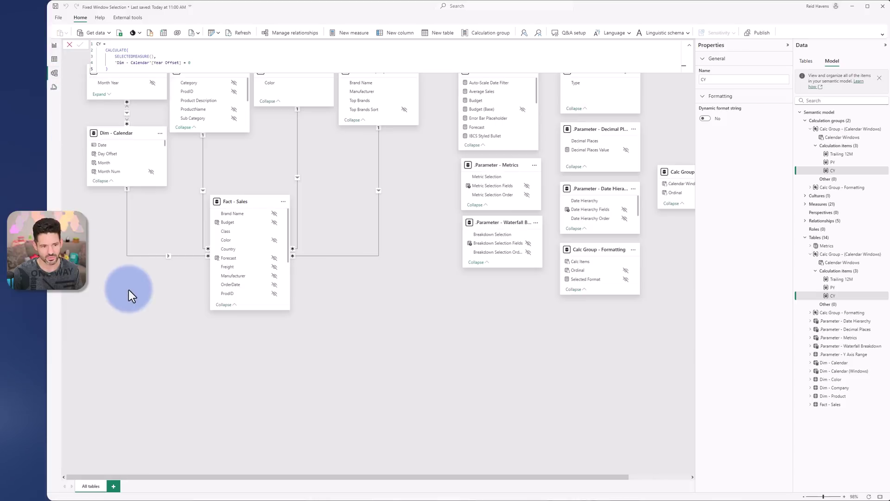
{"action": "double_click", "coordinate": [127, 111]}
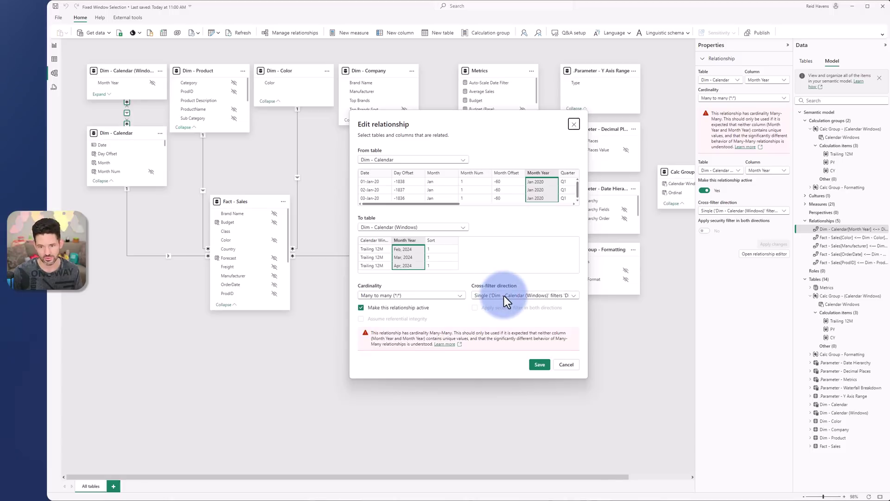
{"action": "left_click", "coordinate": [565, 365]}
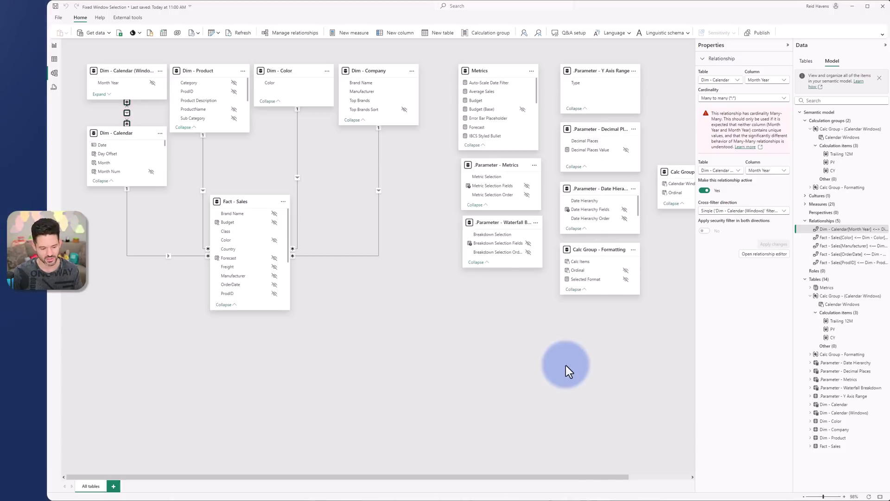
{"action": "left_click", "coordinate": [52, 46]}
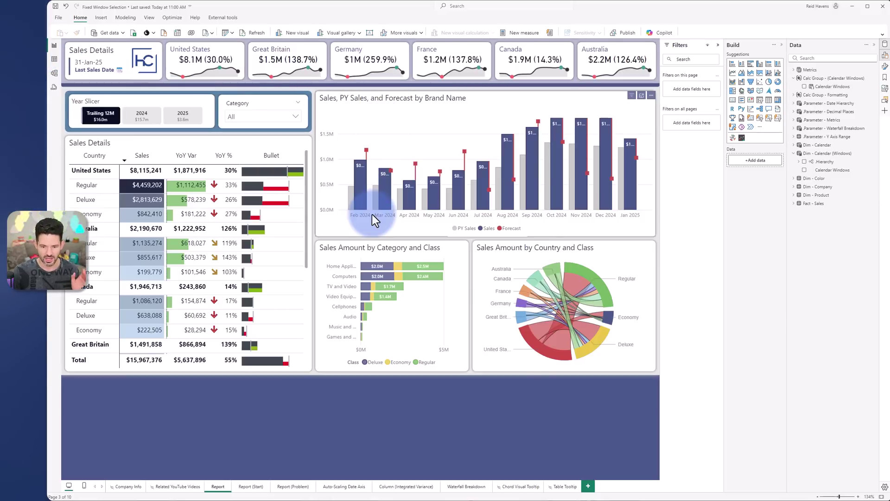
Filter the report to 2024 on the Year Slicer so the chart spans Jan–Dec 2024, and open the slicer's Format pane
{"action": "key", "text": "shift+Tab"}
{"action": "key", "text": "shift+Tab"}
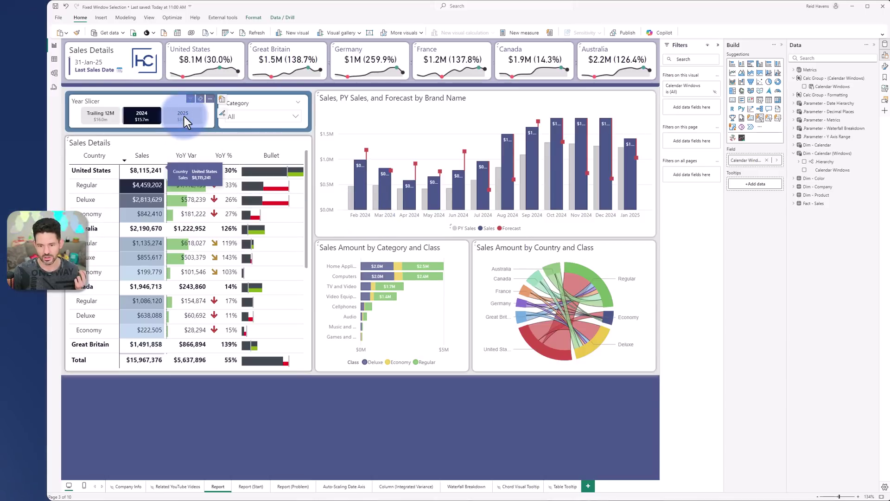
{"action": "left_click", "coordinate": [183, 115]}
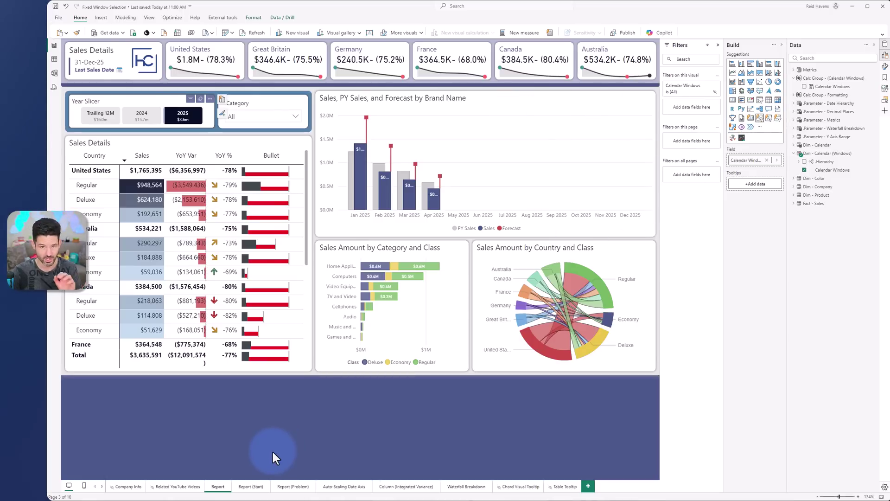
{"action": "left_click", "coordinate": [143, 116]}
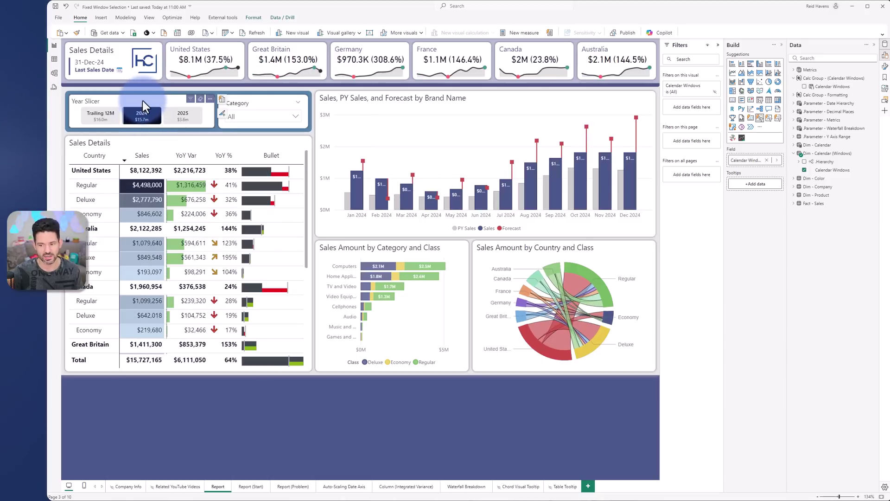
{"action": "left_click", "coordinate": [884, 68]}
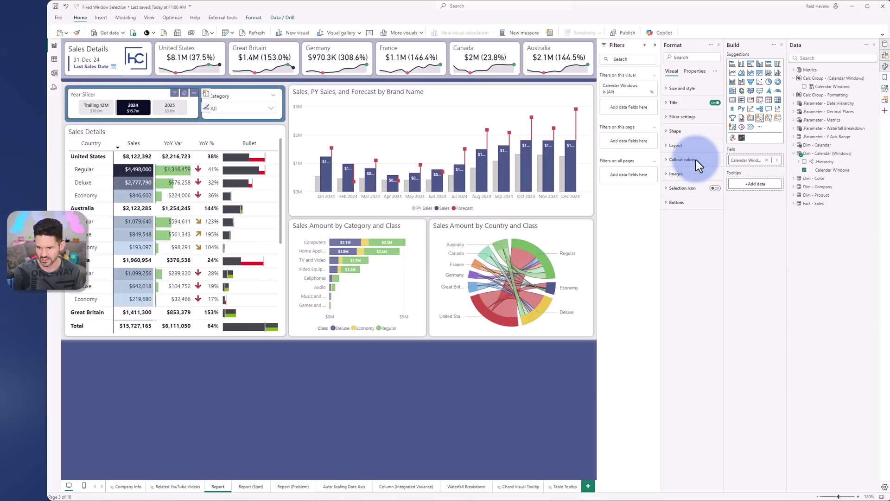
Inspect the Year Slicer's Callout values font and Label settings, then close the Format pane
{"action": "left_click", "coordinate": [695, 159]}
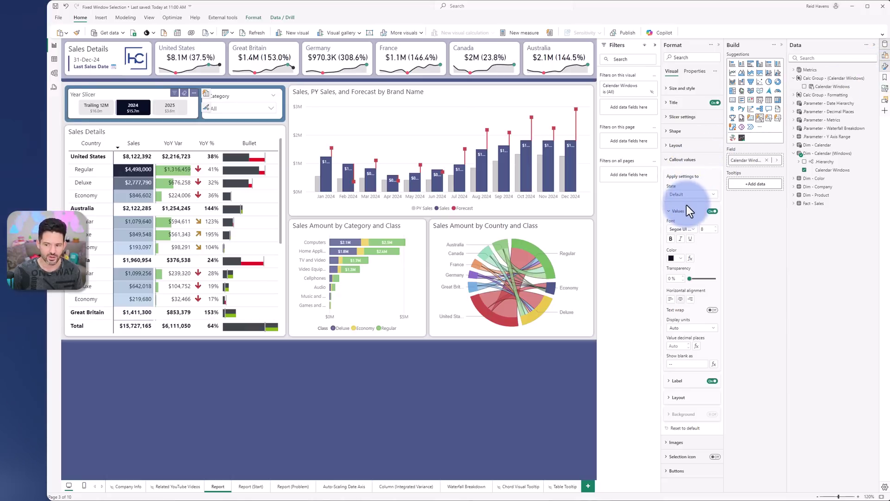
{"action": "left_click", "coordinate": [669, 211]}
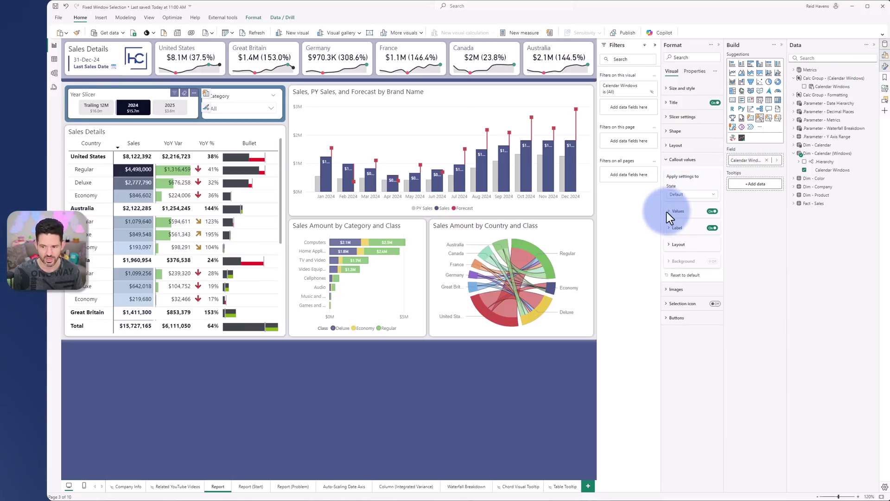
{"action": "left_click", "coordinate": [674, 227]}
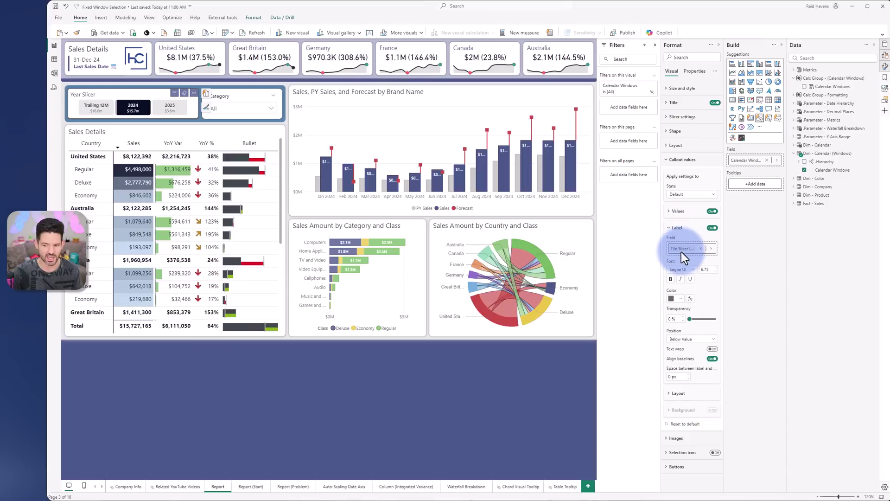
{"action": "left_click", "coordinate": [682, 227]}
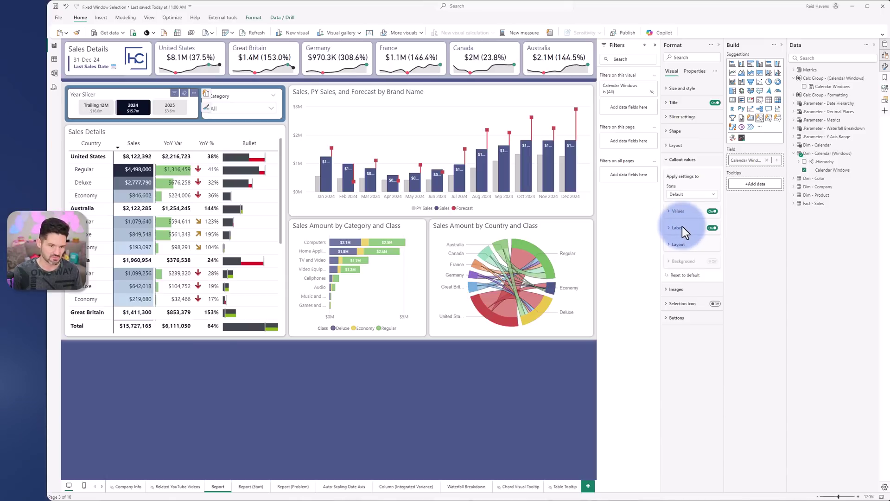
{"action": "left_click", "coordinate": [719, 43]}
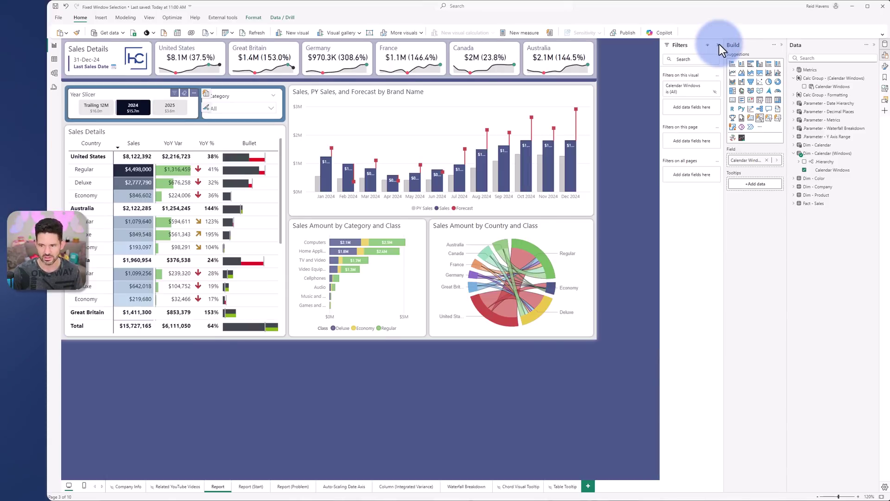
Collapse the Filters and Build panes and view the Report (Start) page for comparison
{"action": "left_click", "coordinate": [719, 44]}
{"action": "left_click", "coordinate": [782, 45]}
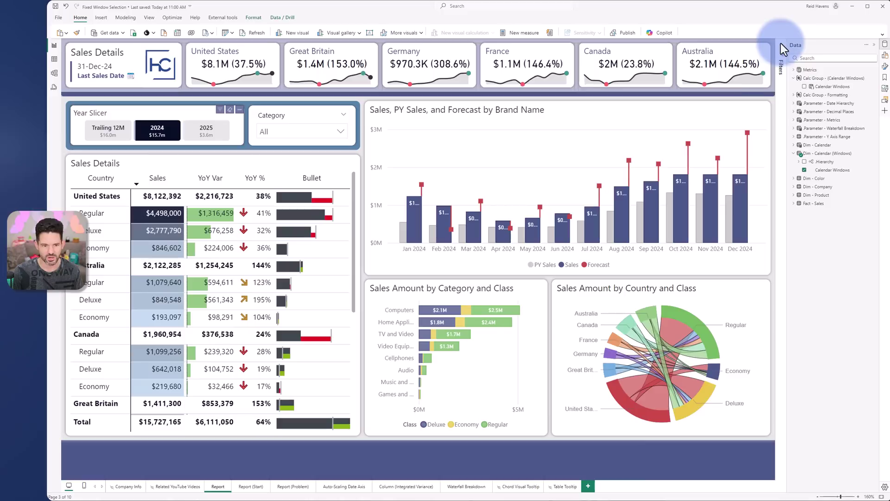
{"action": "left_click", "coordinate": [251, 487]}
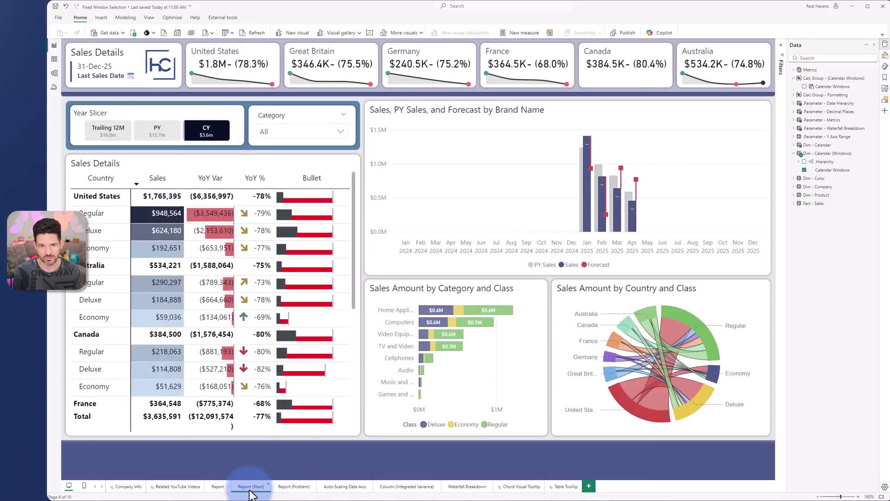
On the Report page, set the Year Slicer to Trailing 12M so the chart spans Feb 2024–Jan 2025
{"action": "left_click", "coordinate": [212, 487]}
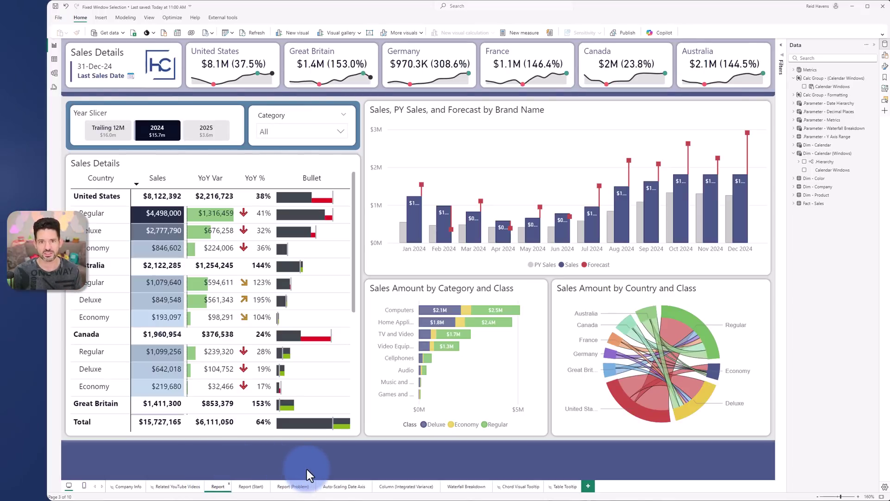
{"action": "left_click", "coordinate": [202, 135]}
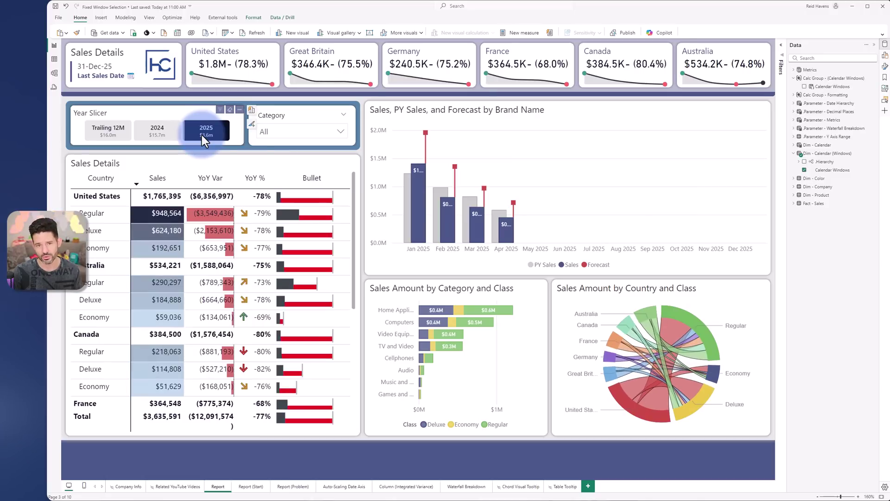
{"action": "left_click", "coordinate": [119, 129]}
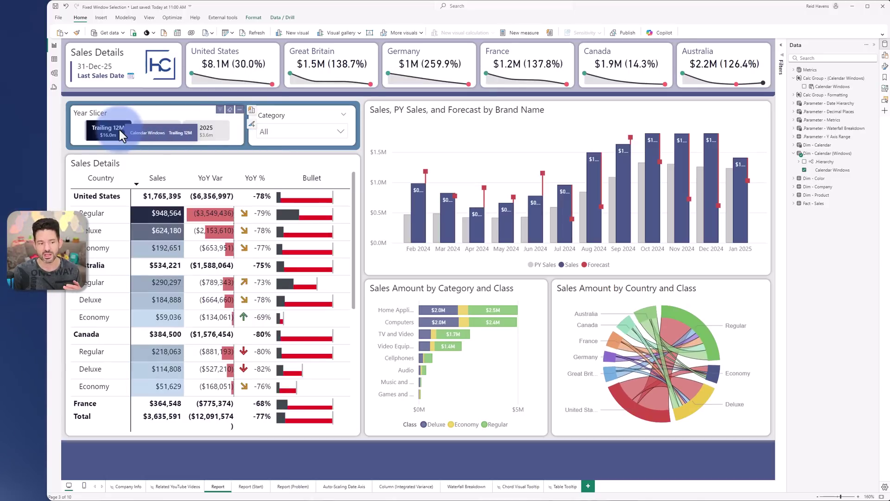